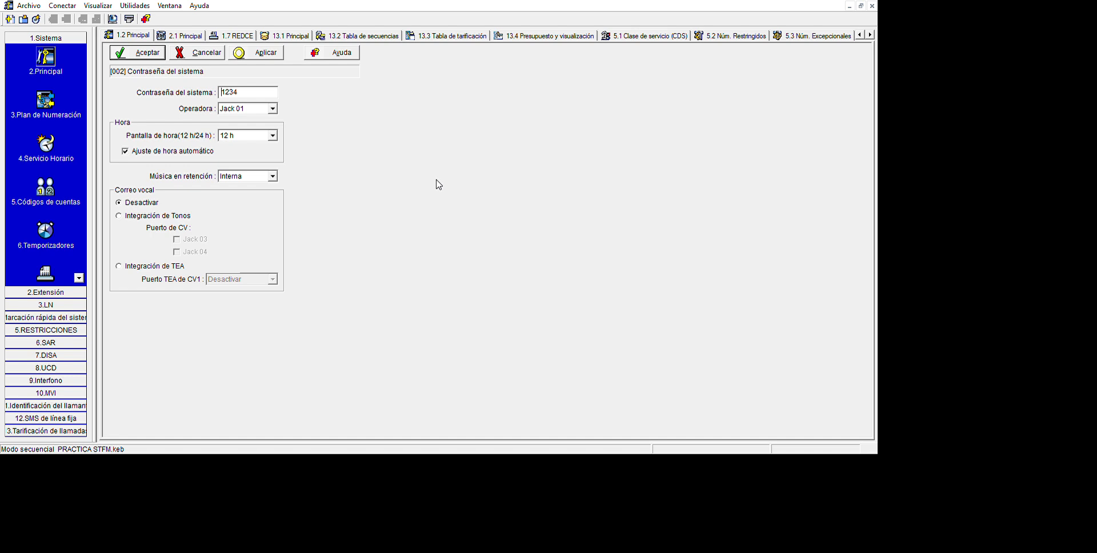
# - Review the extension numbers and names assigned to jacks 01–08 in the system's Plan de Numeración
pyautogui.click(56, 103)
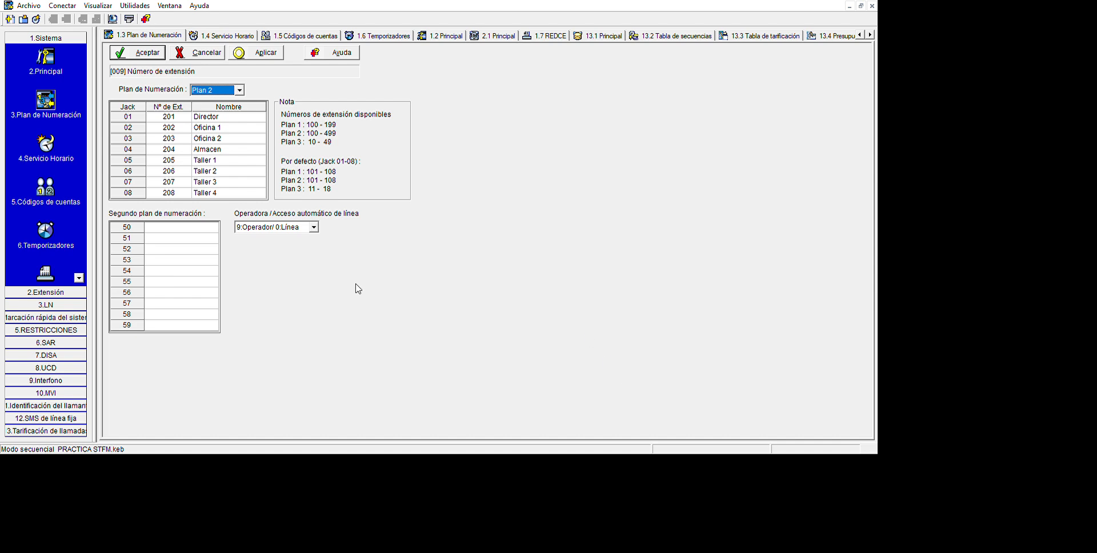
pyautogui.press('Tab')
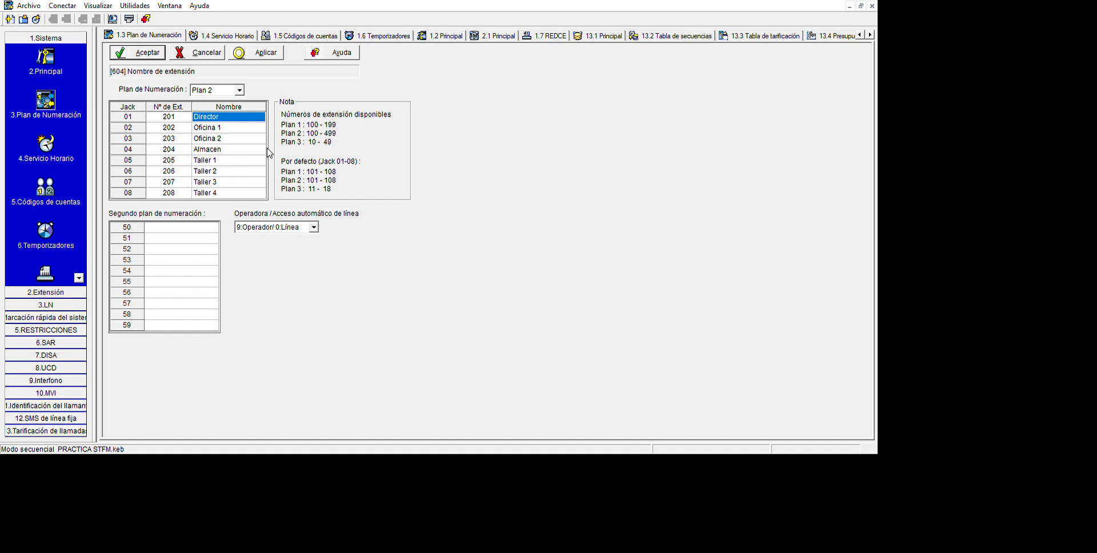
pyautogui.press('Tab')
pyautogui.press('Tab')
pyautogui.press('Tab')
pyautogui.press('Tab')
pyautogui.press('Tab')
pyautogui.press('Tab')
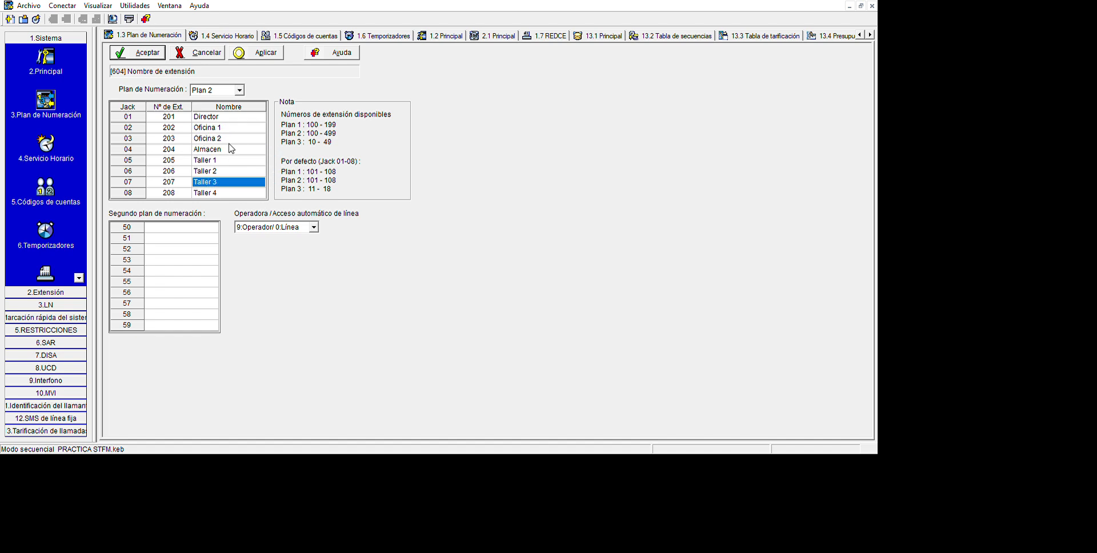
pyautogui.press('Tab')
pyautogui.press('Tab')
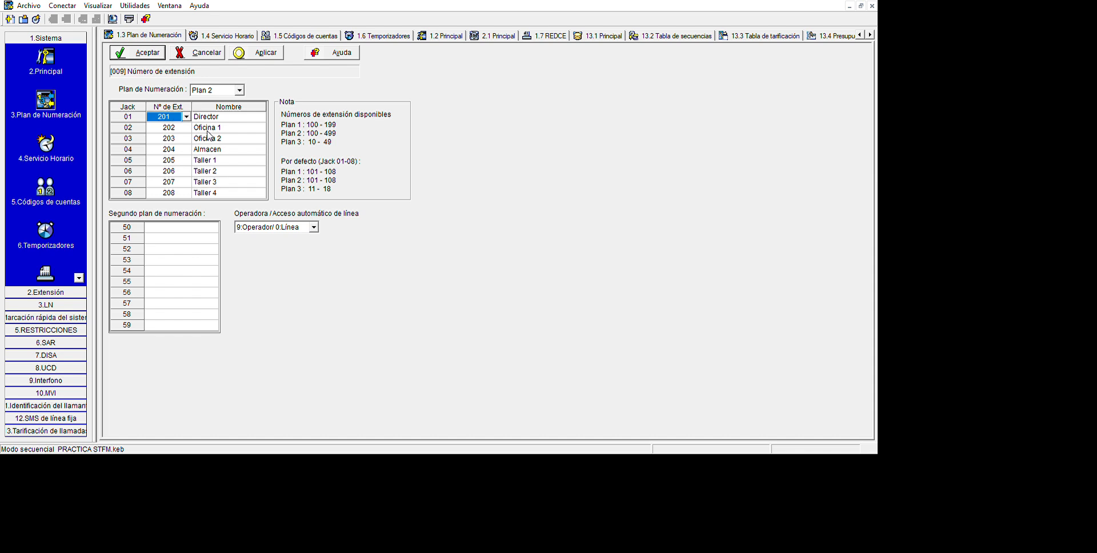
pyautogui.press('Tab')
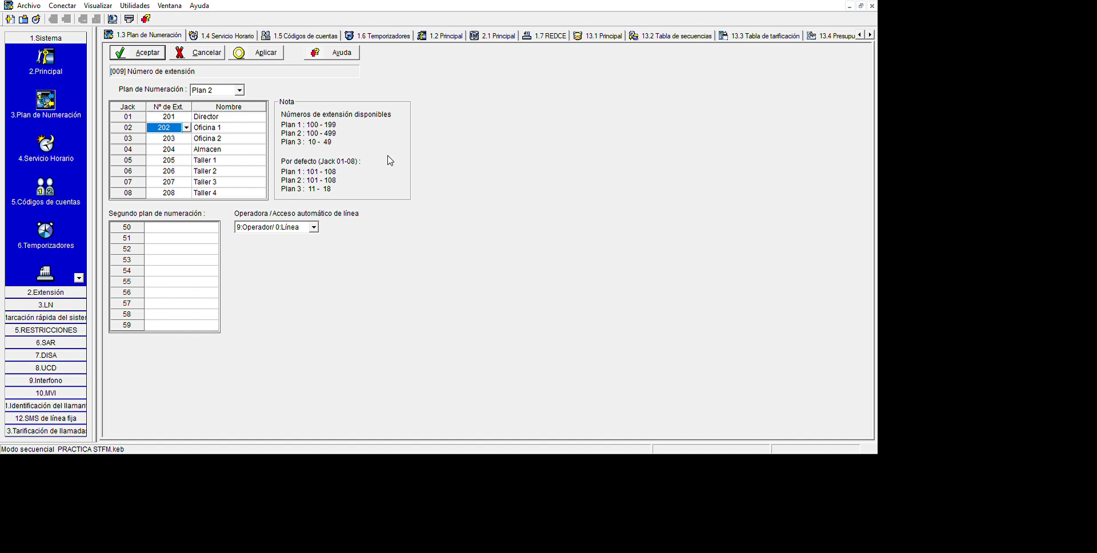
# - Review the system's Servicio Horario, Códigos de cuentas, Temporizadores and REDCE settings
pyautogui.click(54, 170)
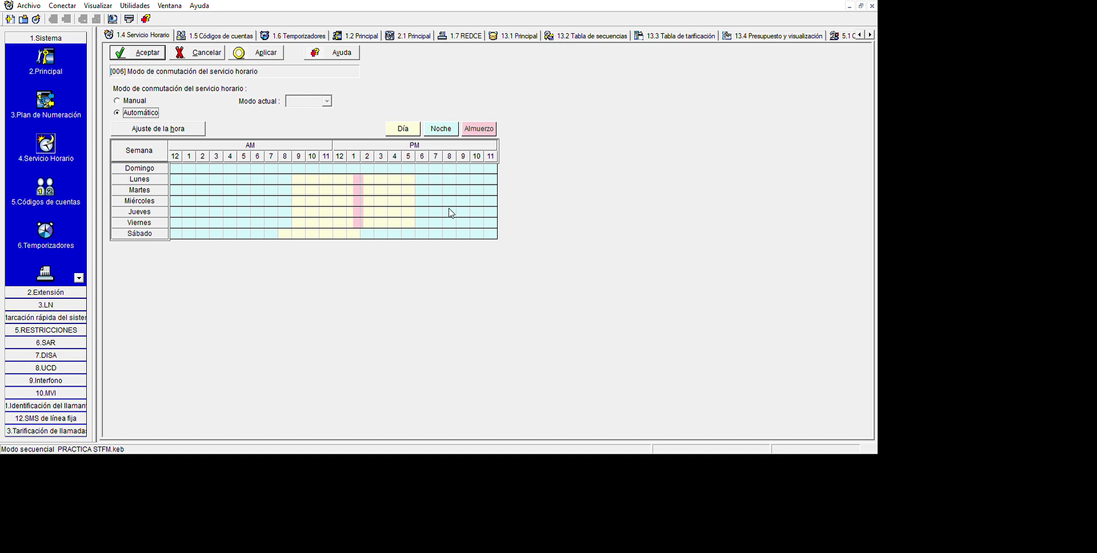
pyautogui.click(49, 193)
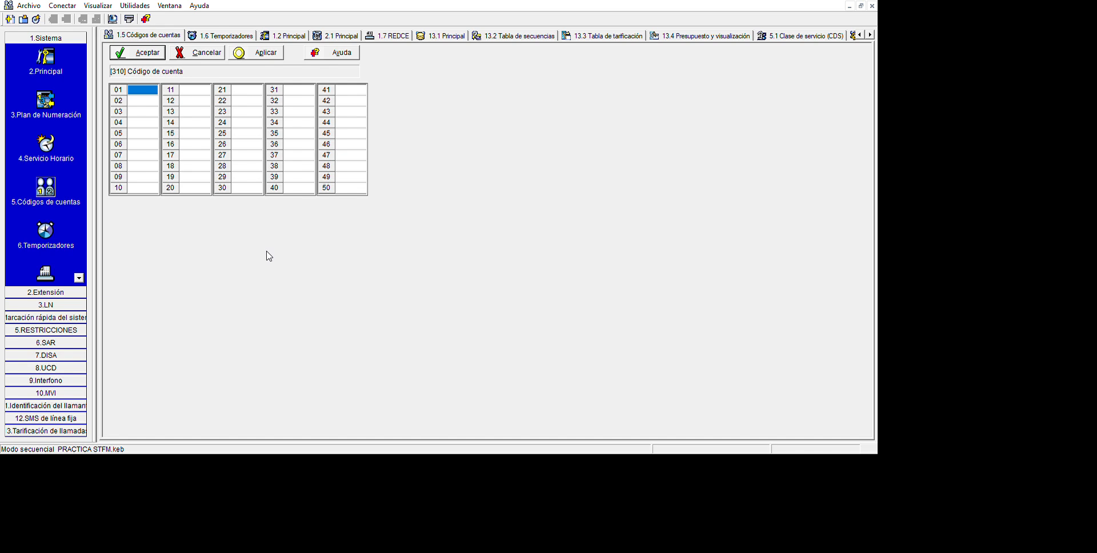
pyautogui.click(45, 231)
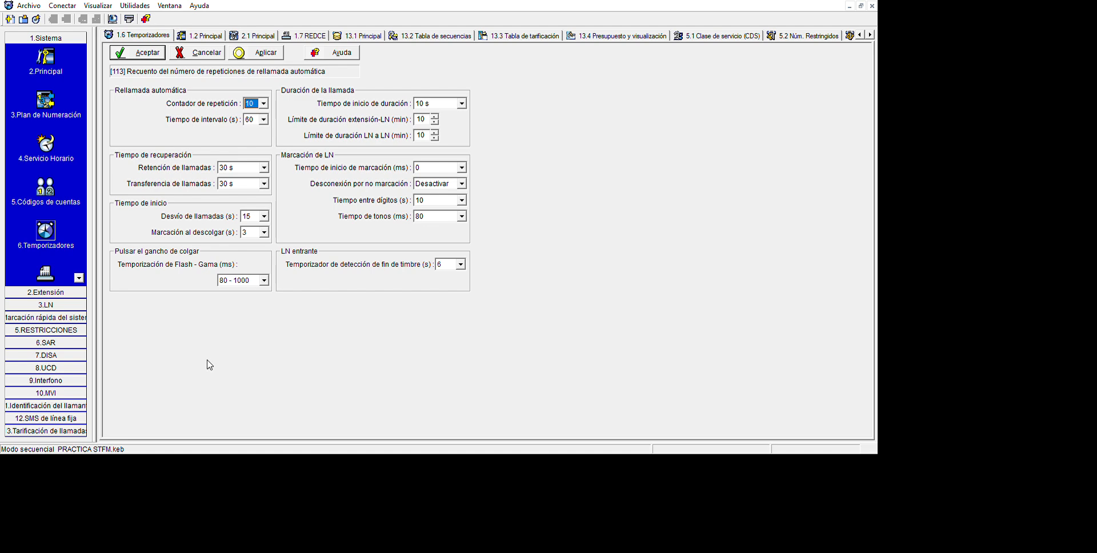
pyautogui.click(78, 278)
pyautogui.click(46, 231)
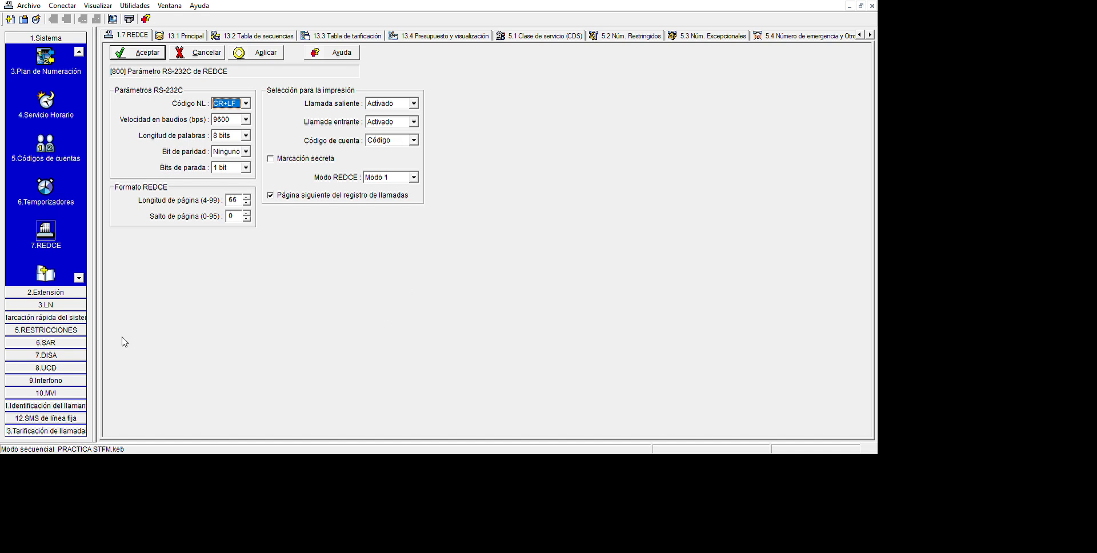
# - Review the system's operator exception codes, automatic pause insertion codes, KX-T7710 one-touch dialing and Detalles settings
pyautogui.click(78, 278)
pyautogui.click(46, 243)
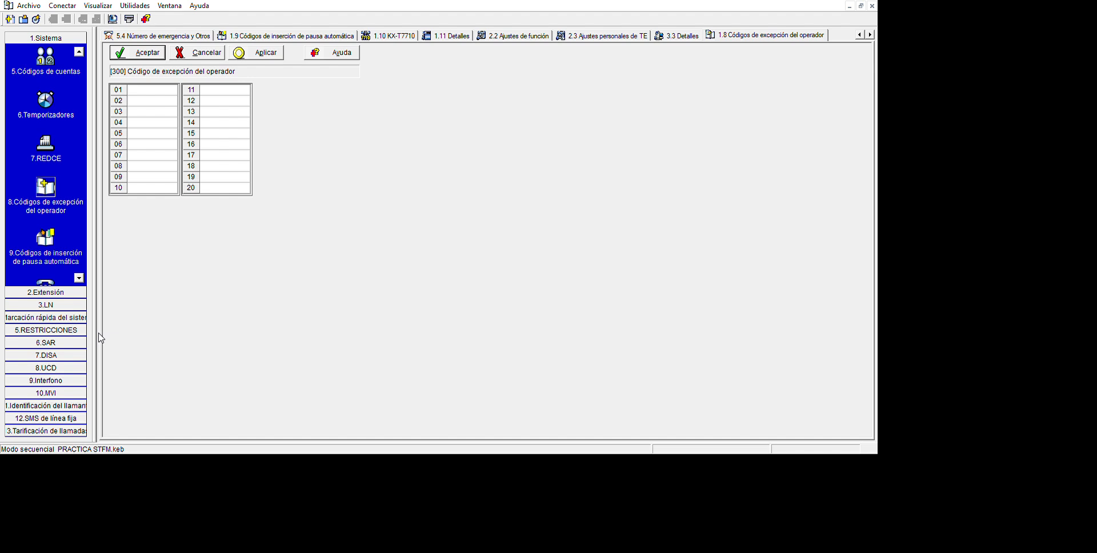
pyautogui.click(45, 239)
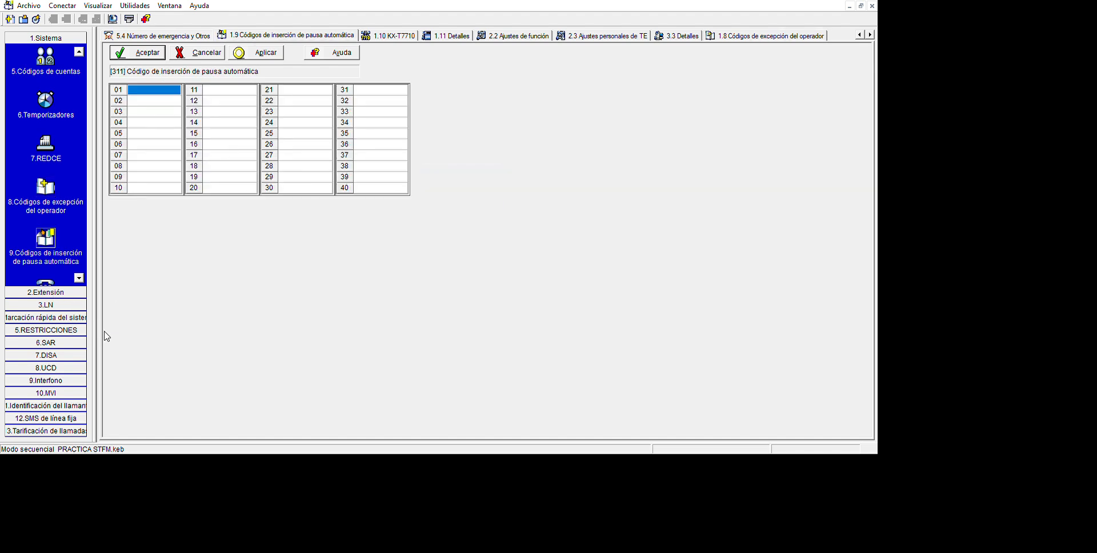
pyautogui.click(78, 278)
pyautogui.click(79, 279)
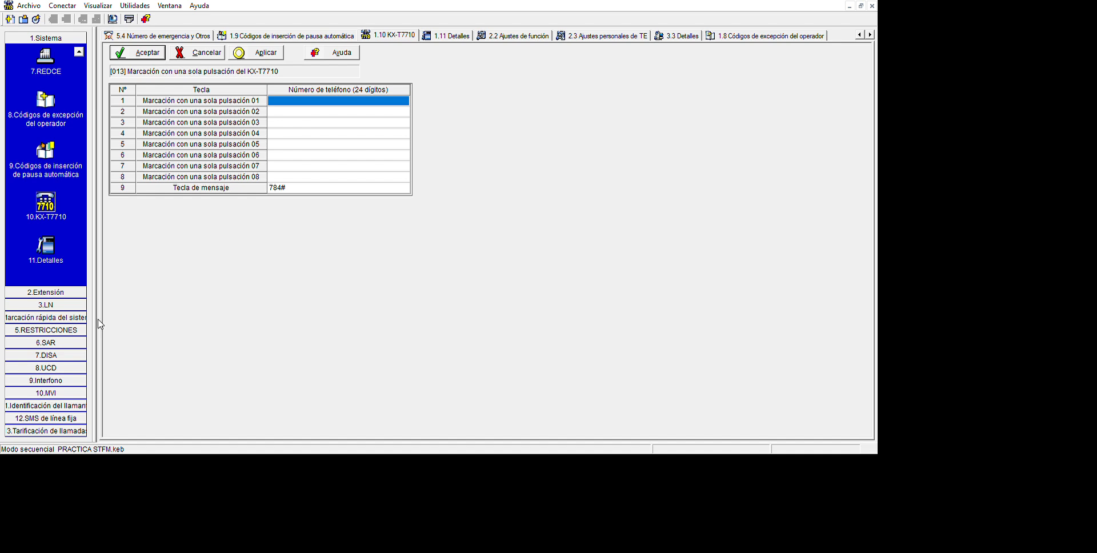
pyautogui.hotkey('ctrl', 'Tab')
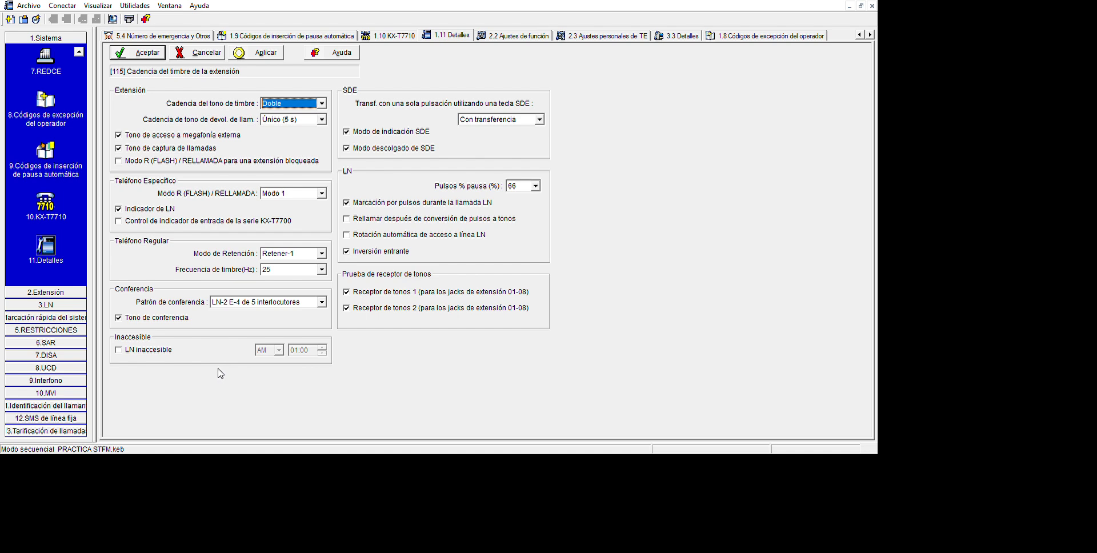
# - Examine the Extensión settings under Principal, Ajustes de función and Ajustes personales de TE
pyautogui.click(45, 292)
pyautogui.click(52, 70)
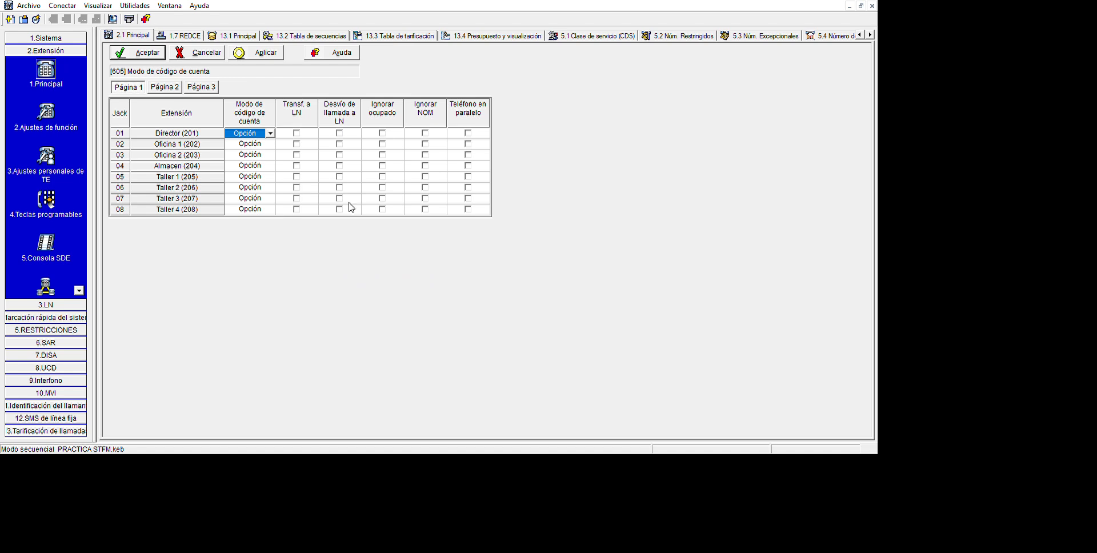
pyautogui.hotkey('shift', 'End')
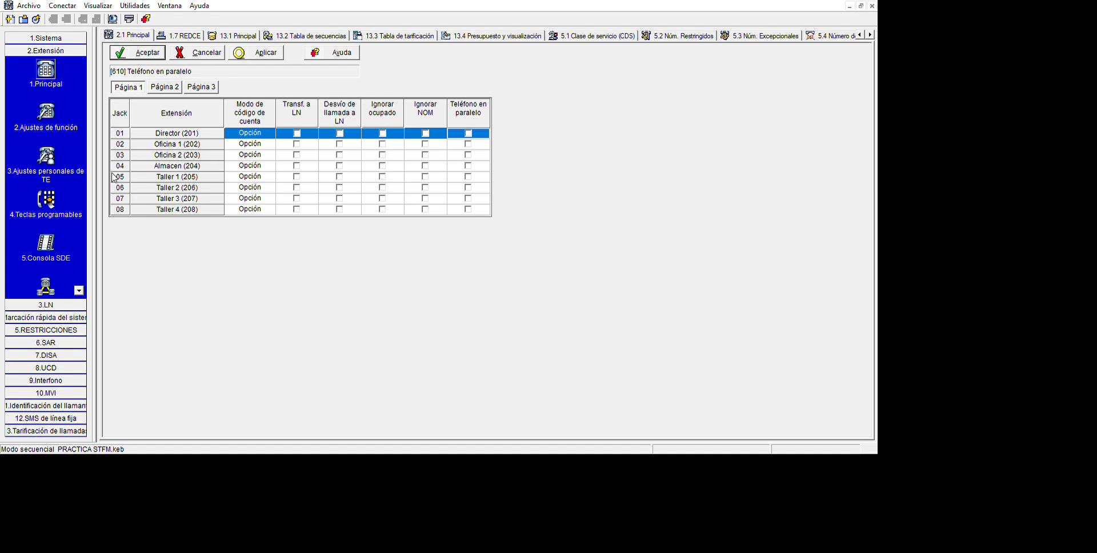
pyautogui.click(46, 137)
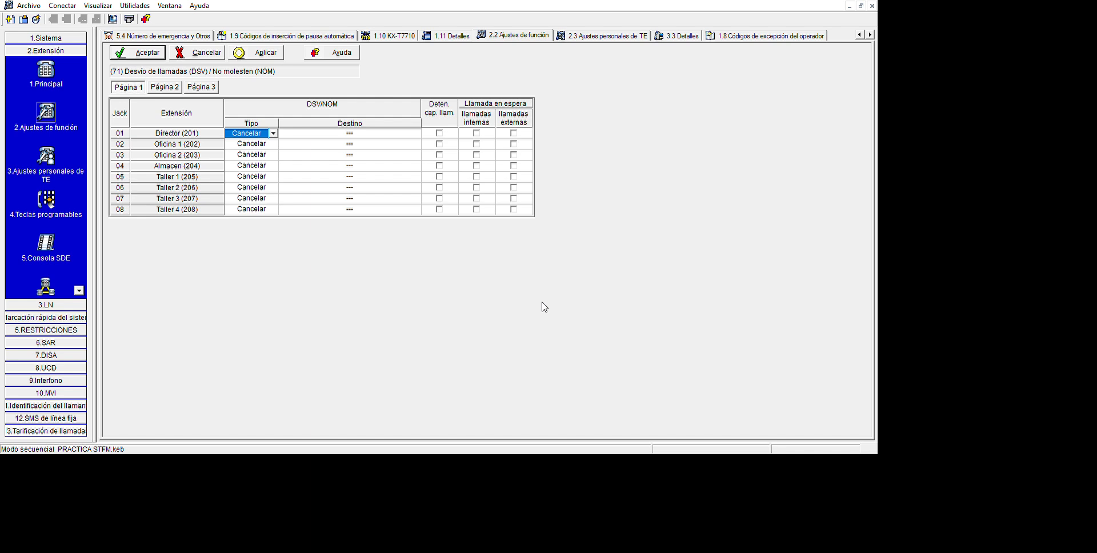
pyautogui.click(57, 177)
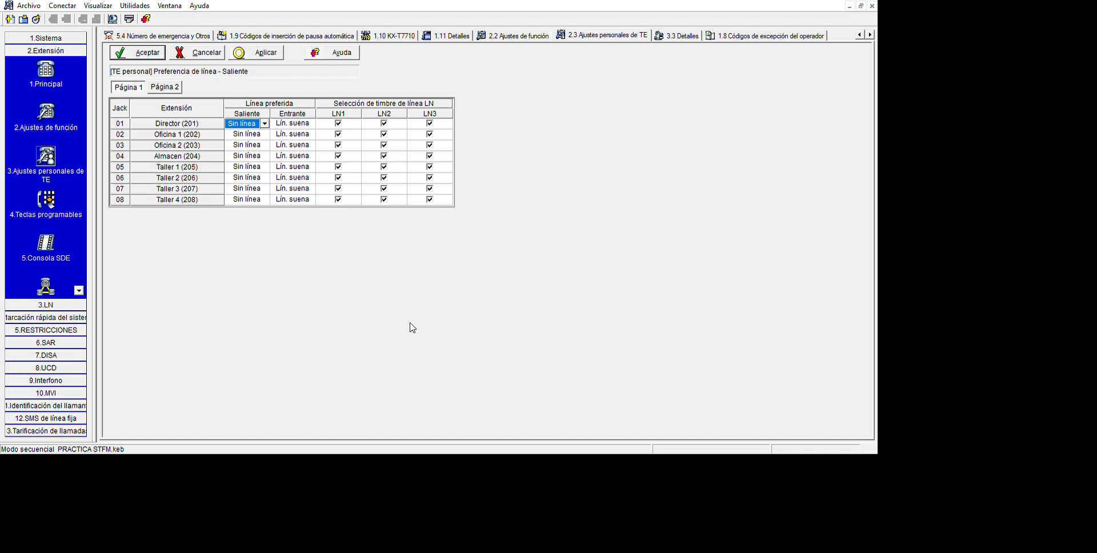
# - Examine the extensions' Teclas programables, Consola SDE and Grupo de extensión settings
pyautogui.click(59, 216)
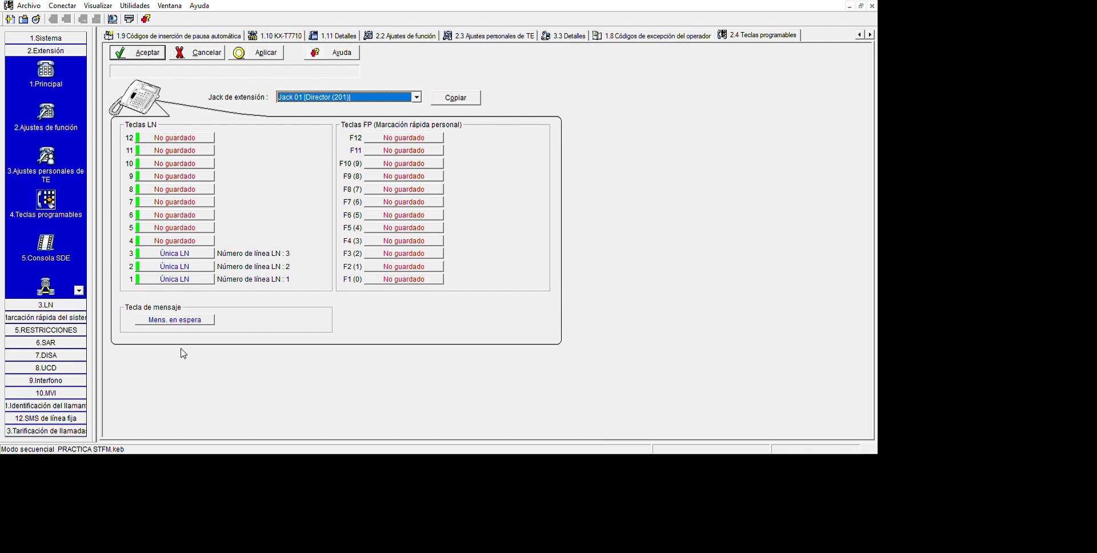
pyautogui.click(45, 244)
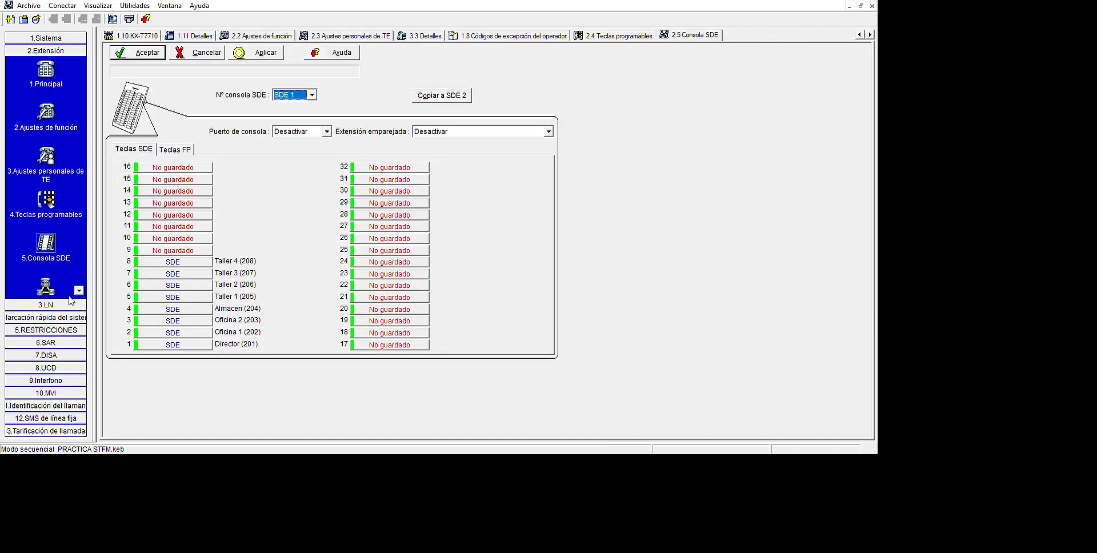
pyautogui.click(73, 292)
pyautogui.click(79, 290)
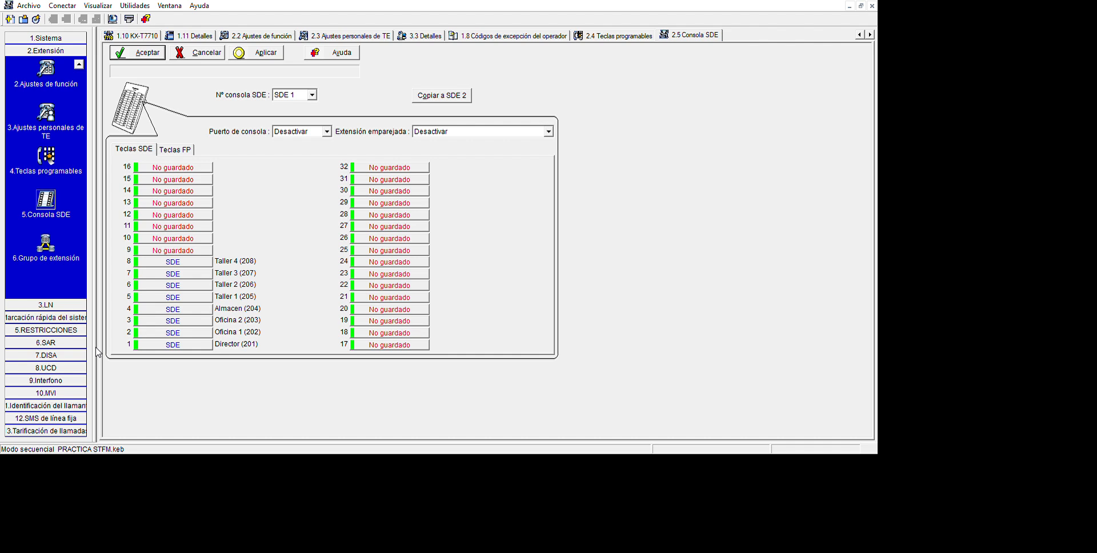
pyautogui.click(45, 244)
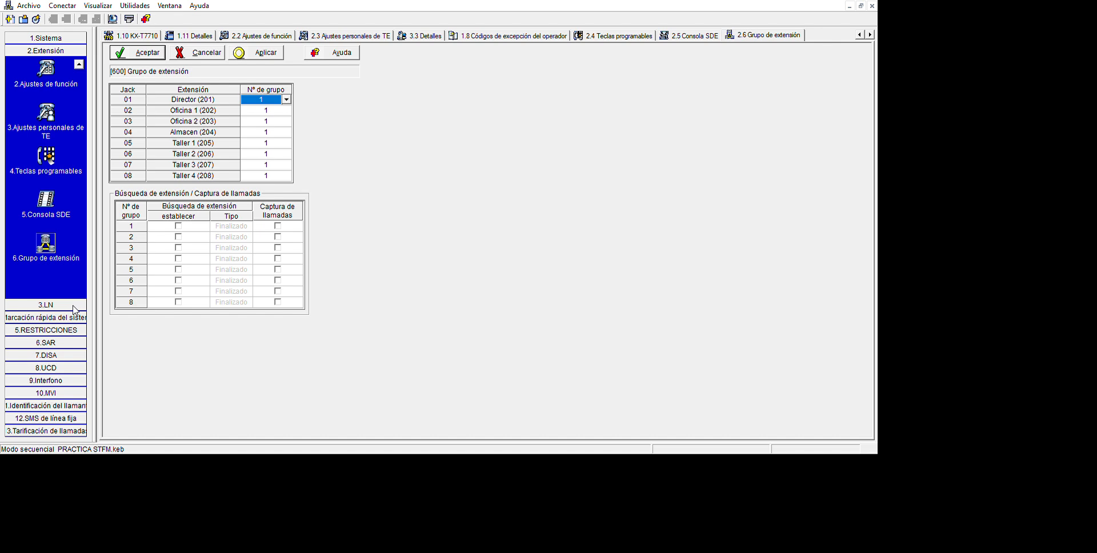
# - Review the LN settings for Modo de línea, Entrante / Saliente and Detalles, plus the system speed dialing table
pyautogui.click(73, 306)
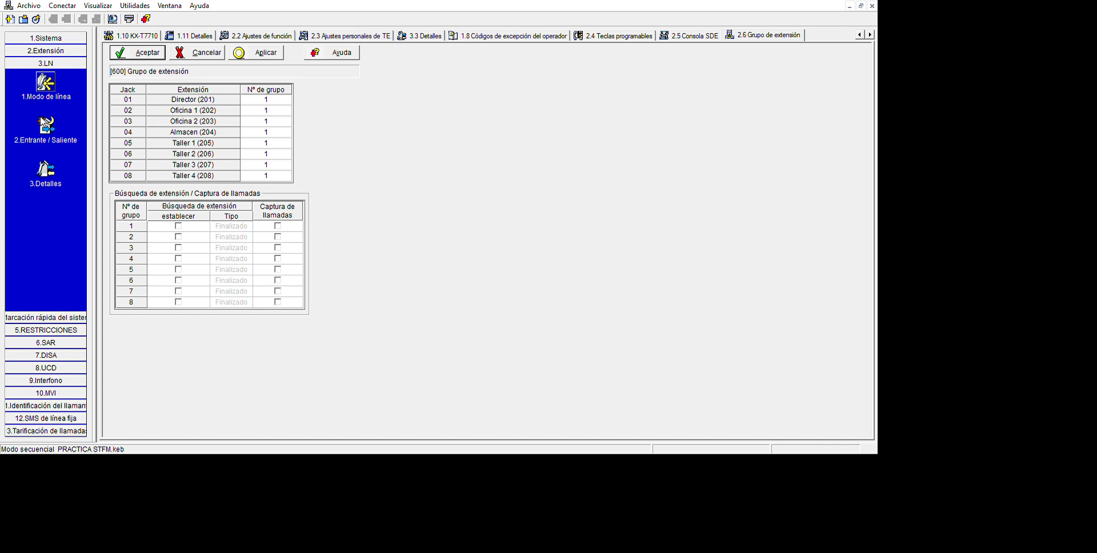
pyautogui.doubleClick(59, 86)
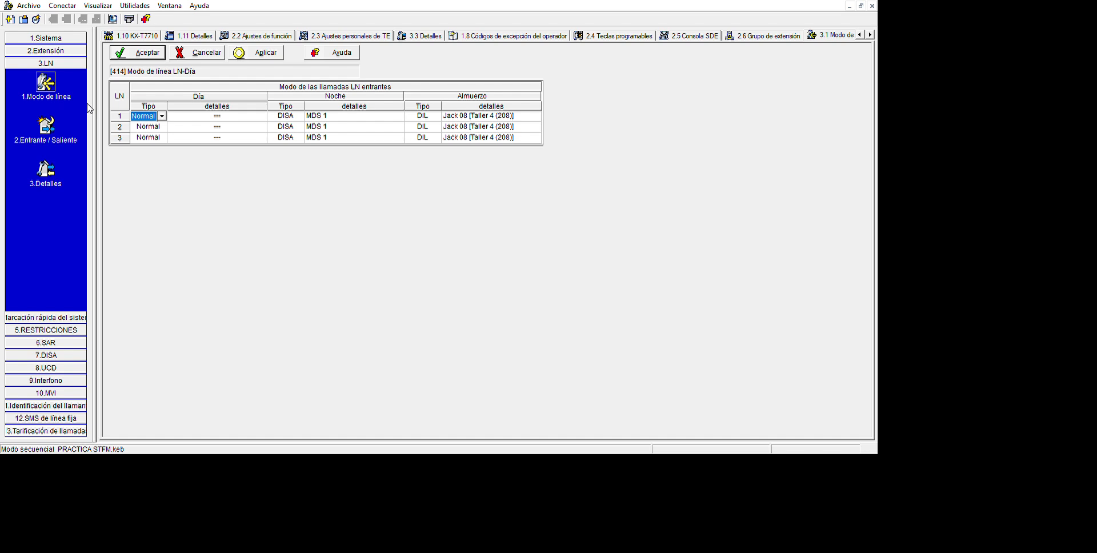
pyautogui.click(69, 131)
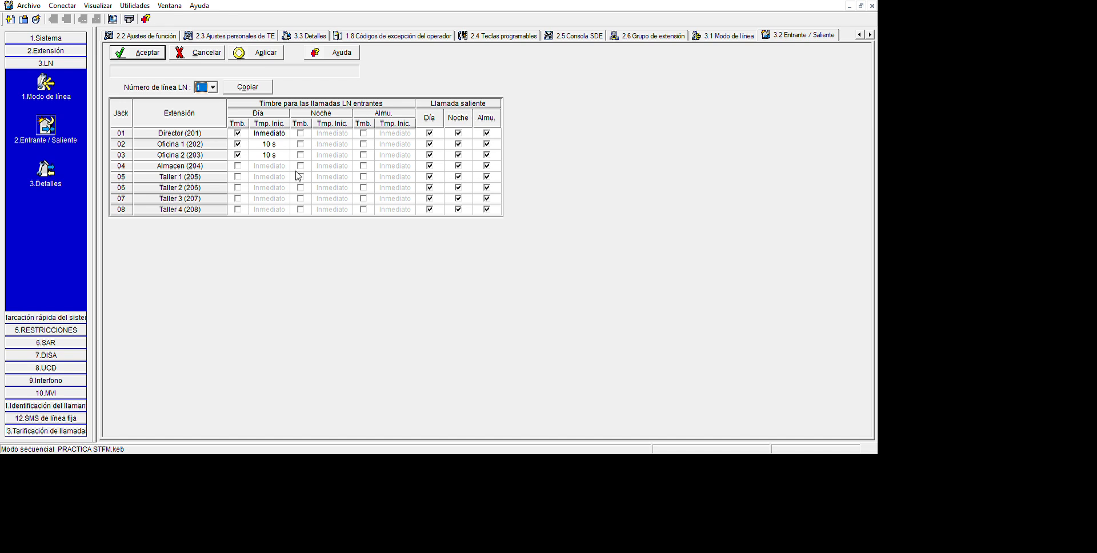
pyautogui.click(63, 207)
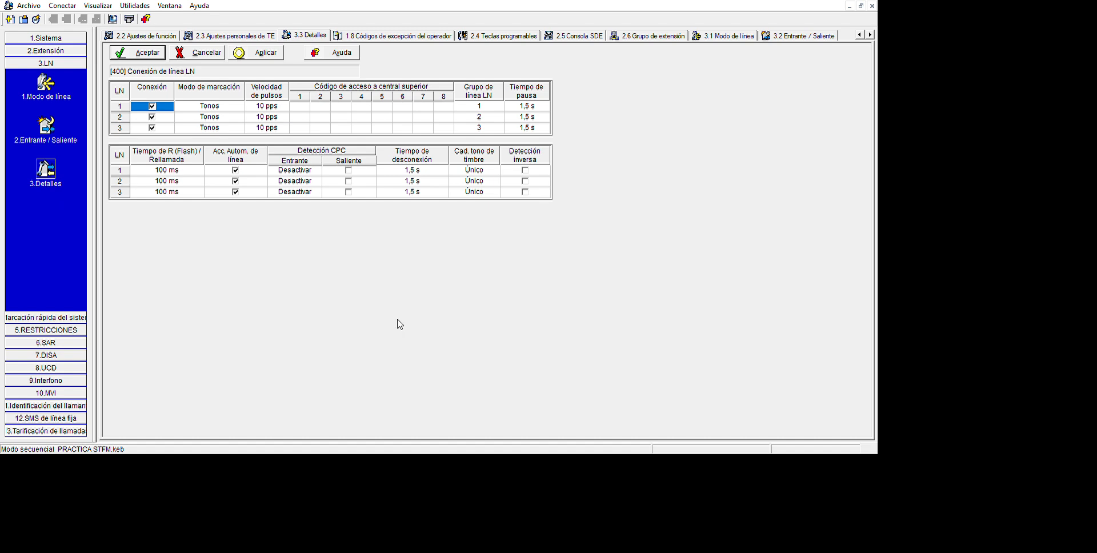
pyautogui.click(45, 317)
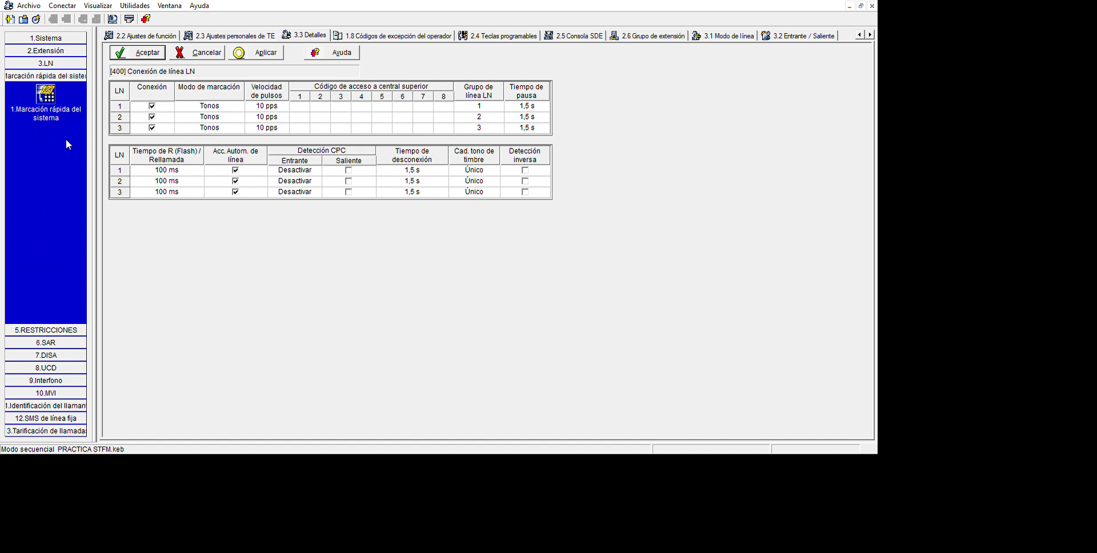
pyautogui.click(51, 108)
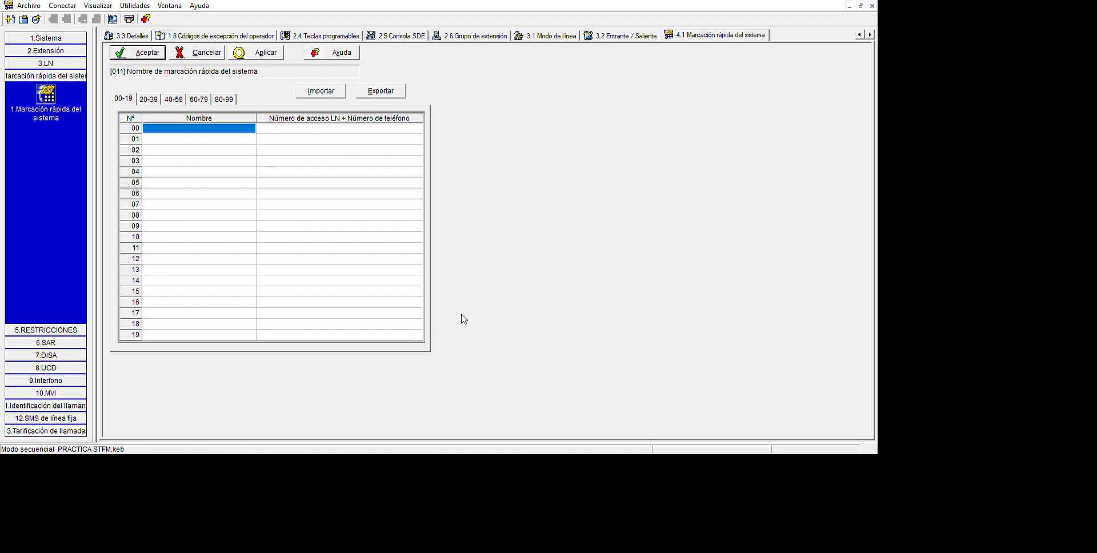
# - Review the RESTRICCIONES settings for emergency numbers, Clase de servicio (CDS), restricted numbers and exceptional numbers
pyautogui.click(46, 330)
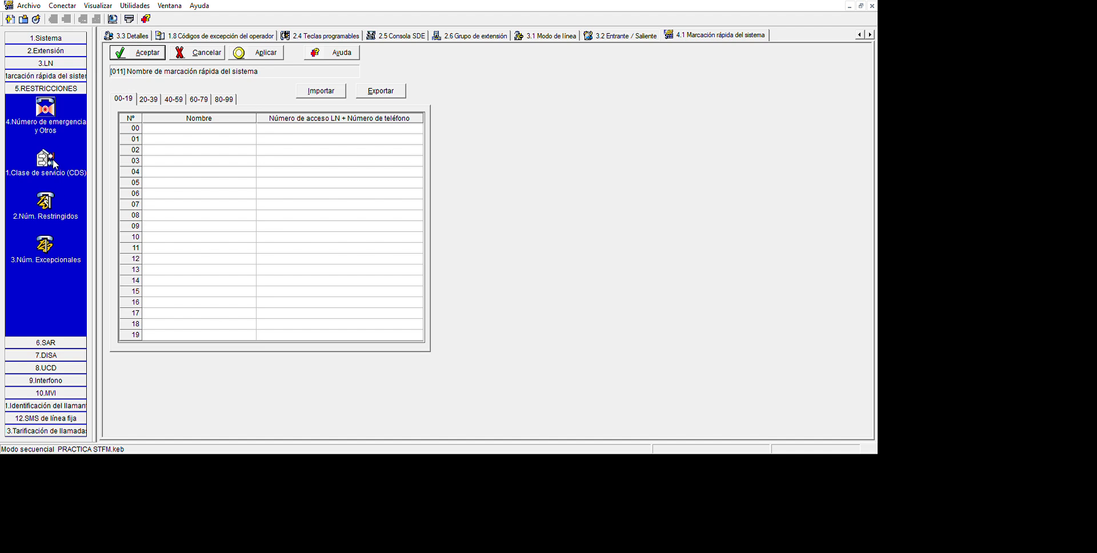
pyautogui.click(46, 108)
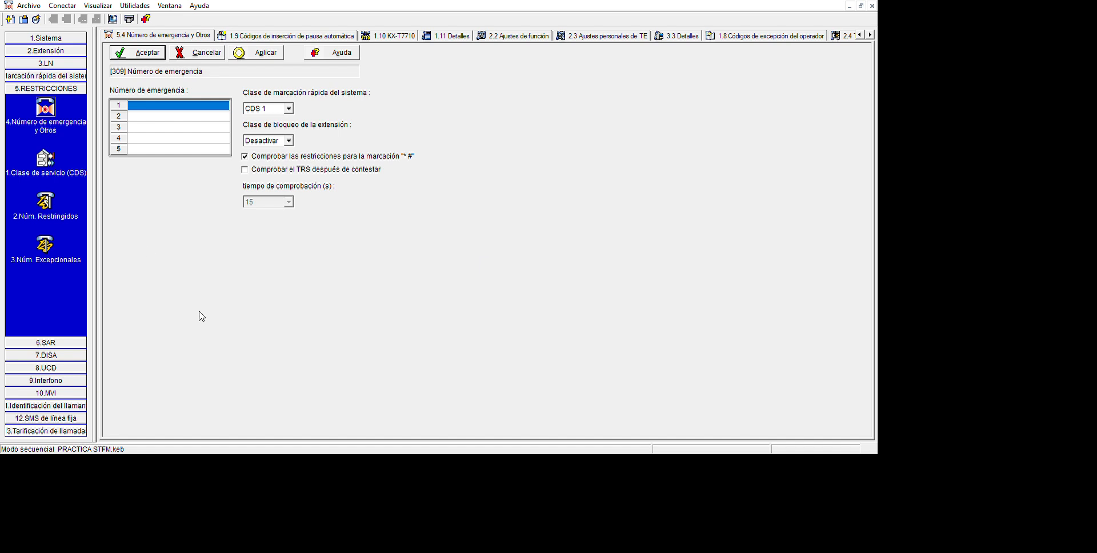
pyautogui.click(46, 159)
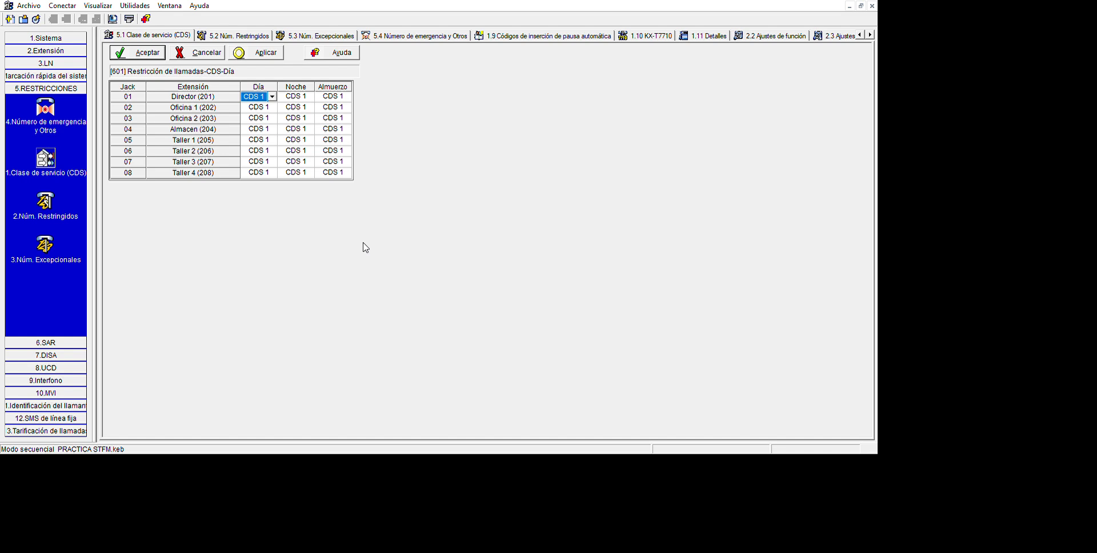
pyautogui.click(45, 200)
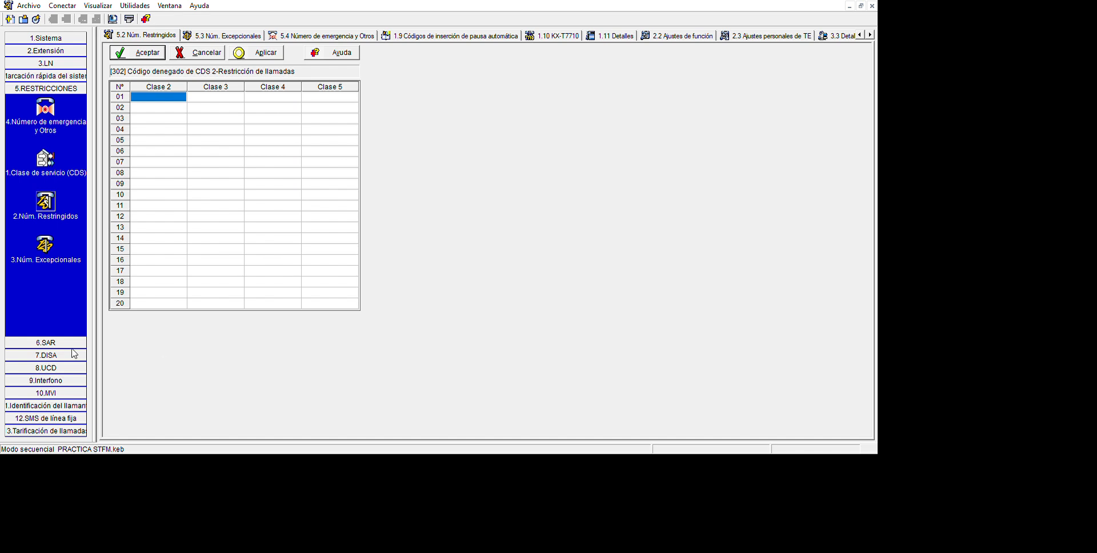
pyautogui.click(46, 250)
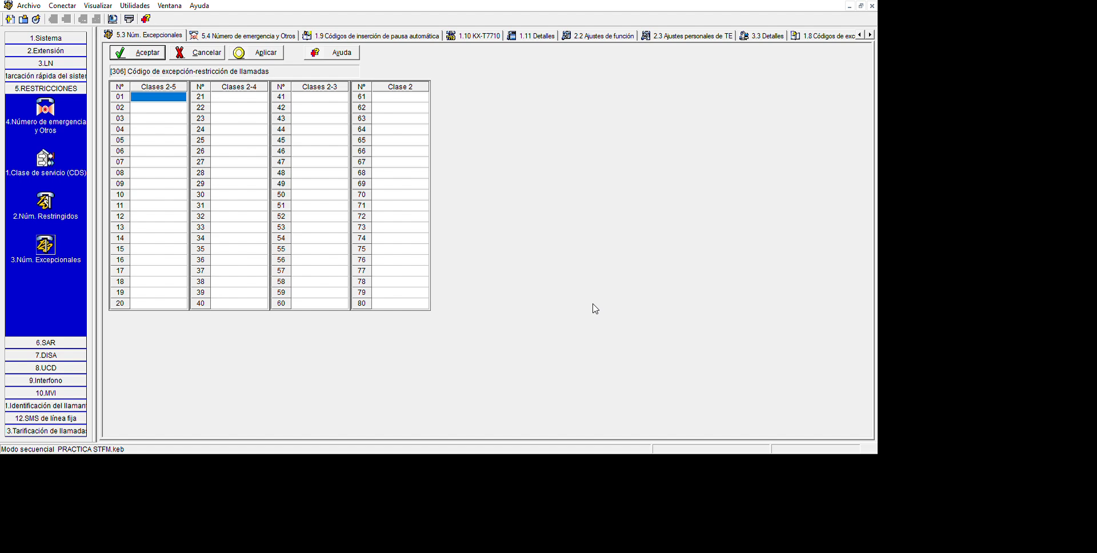
# - Review the SAR settings for Común, Plan de ruta and Códigos de facturación detallada
pyautogui.click(46, 342)
pyautogui.click(57, 143)
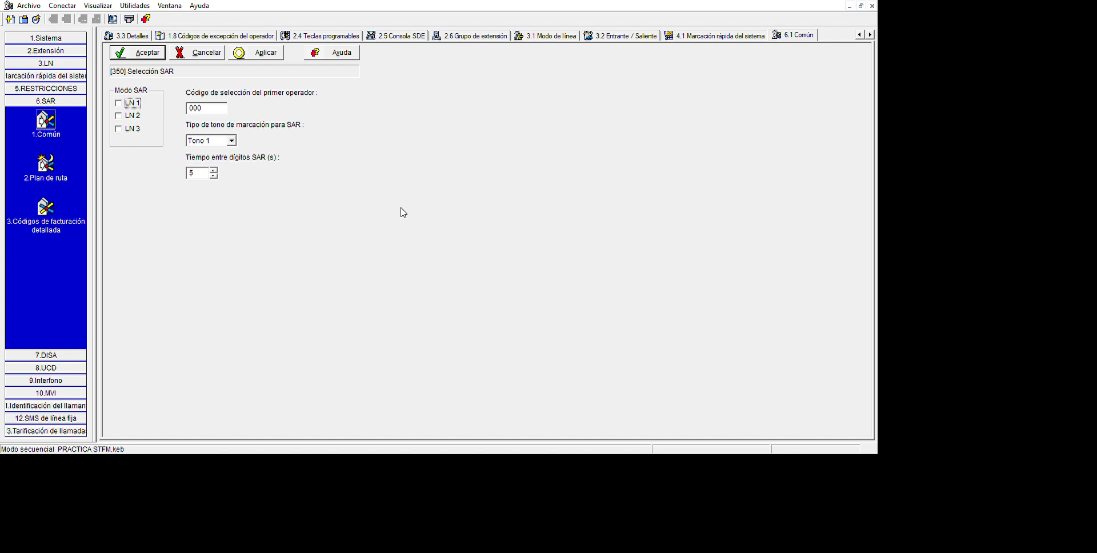
pyautogui.click(46, 165)
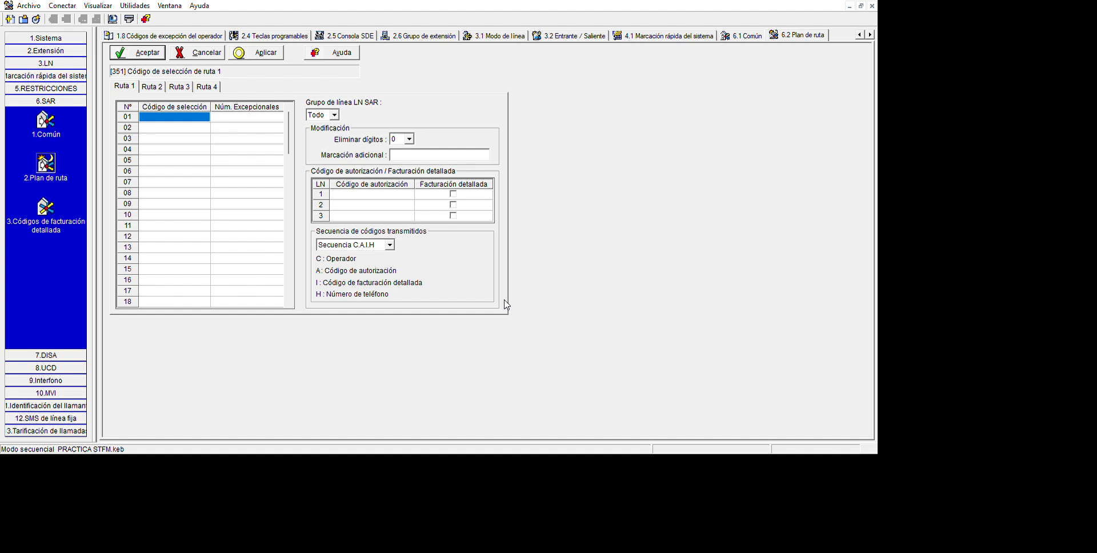
pyautogui.click(46, 209)
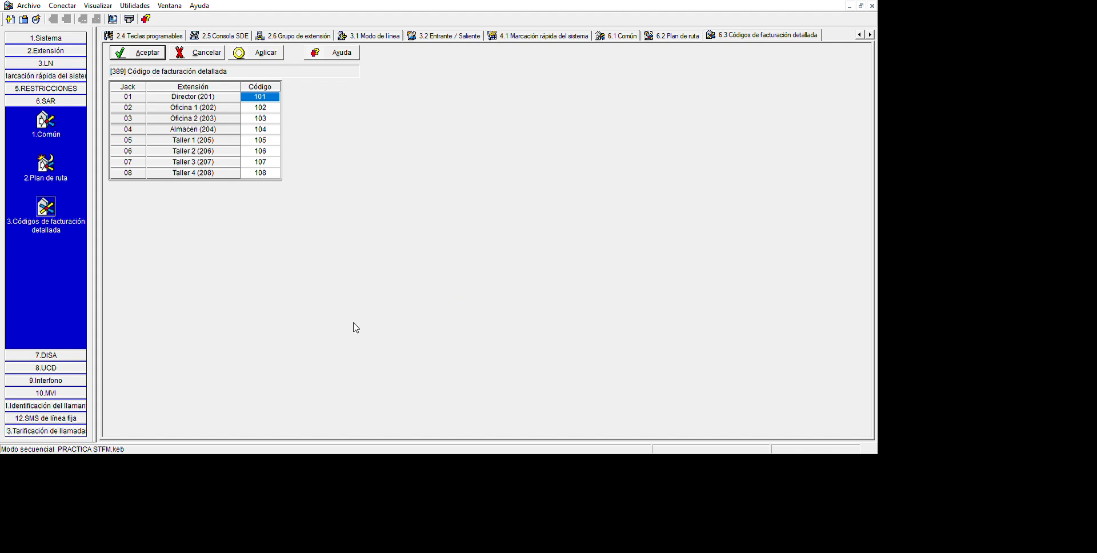
# - Review the DISA settings for Operadora automática (AA), Ajustes and Permiso entrante
pyautogui.click(46, 354)
pyautogui.click(55, 158)
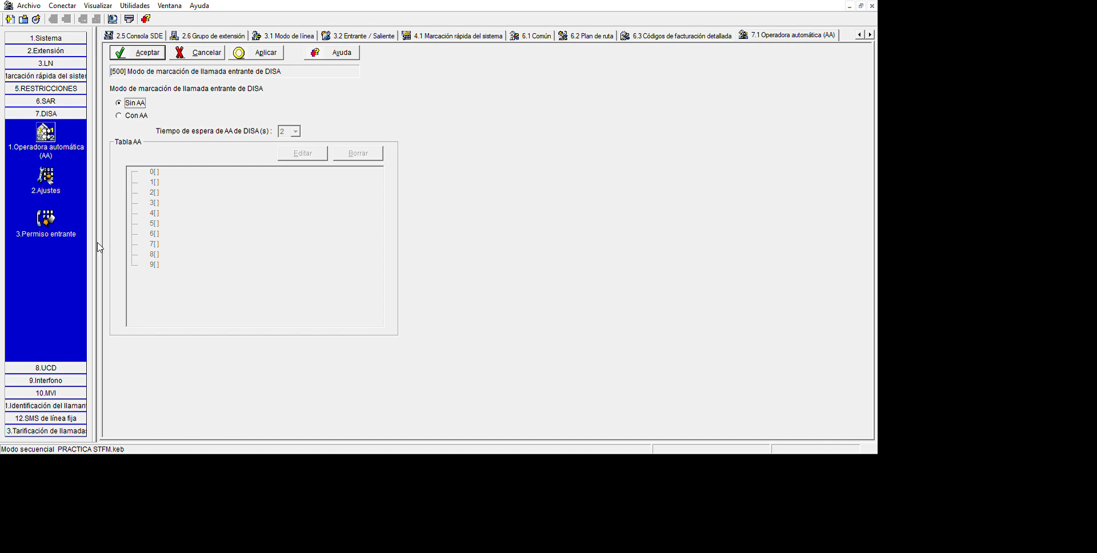
pyautogui.click(45, 175)
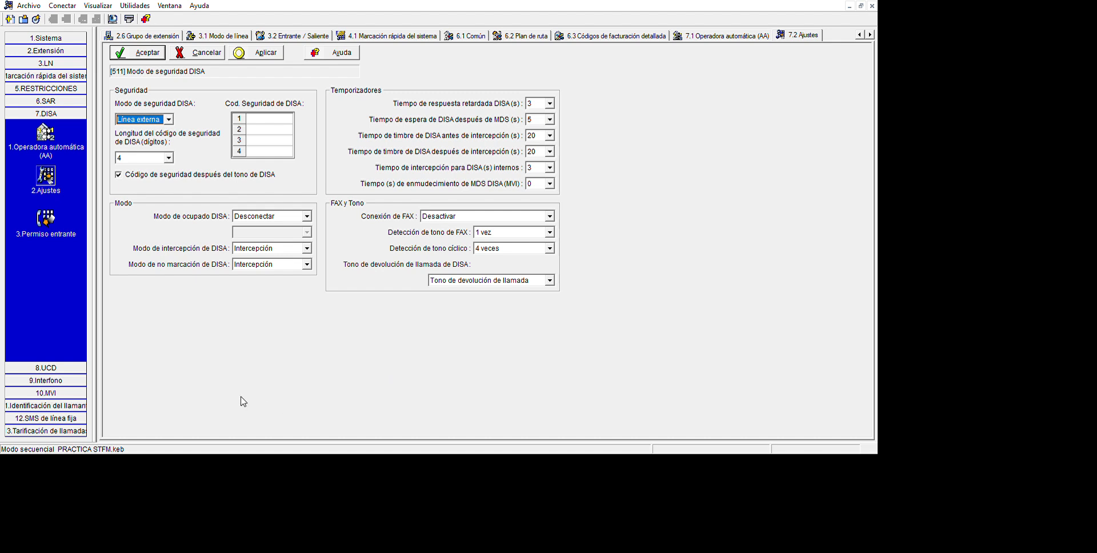
pyautogui.click(47, 225)
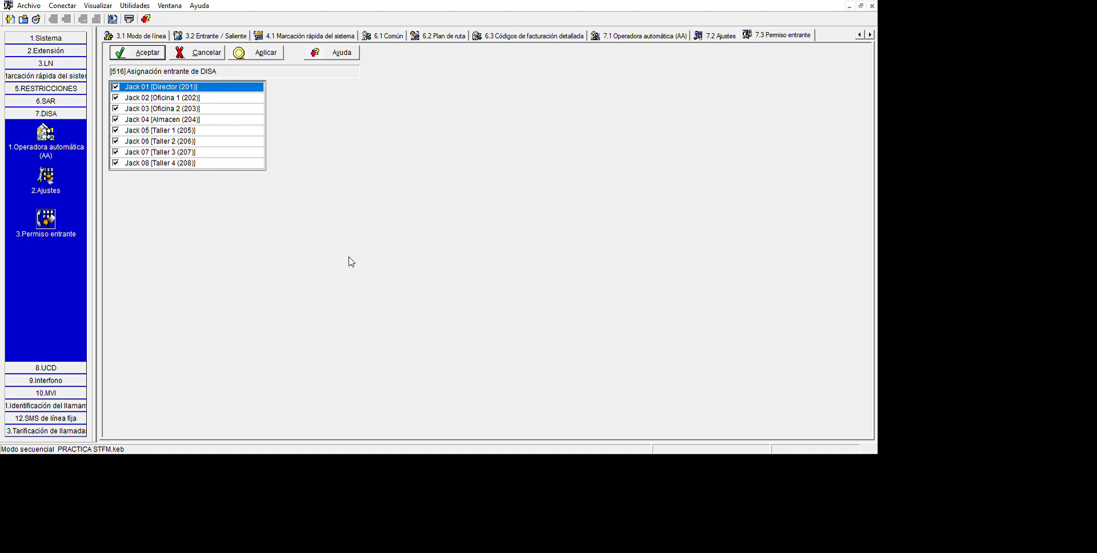
# - Review the UCD section's entries and the Interfono settings for Timbre y Portero automático, including the Portero automático table, and Otros
pyautogui.click(46, 368)
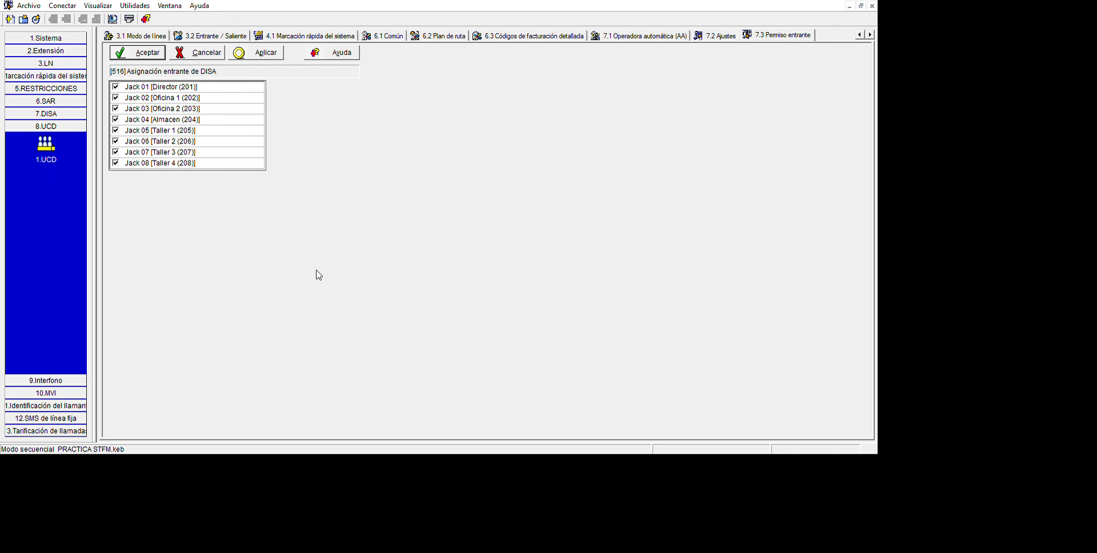
pyautogui.click(46, 380)
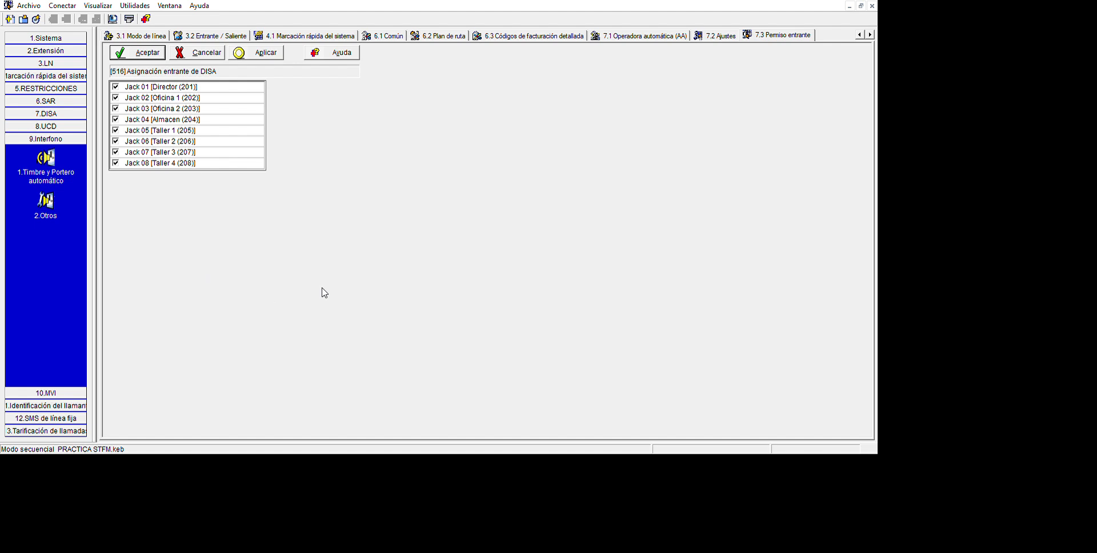
pyautogui.click(46, 157)
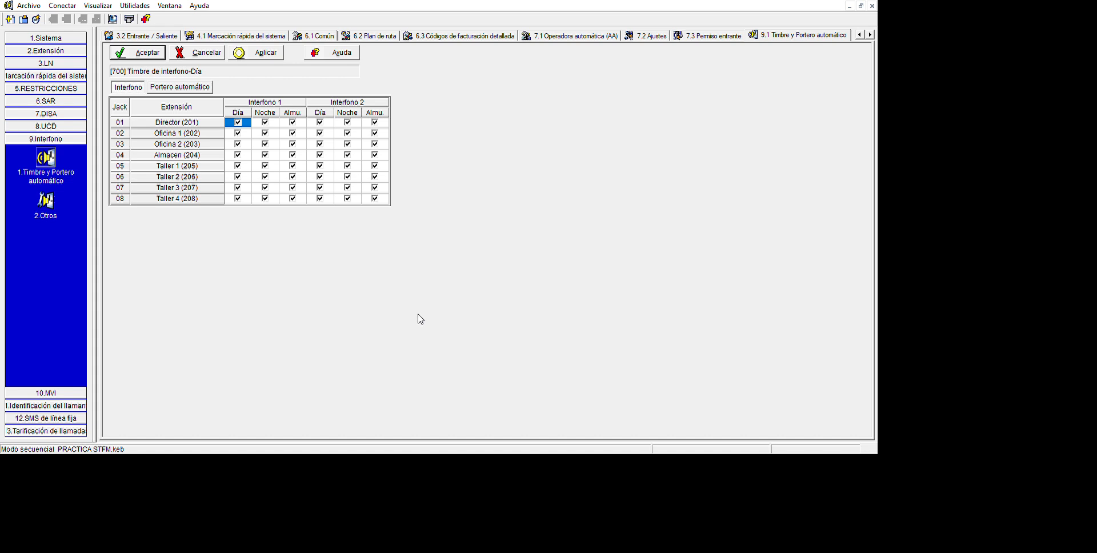
pyautogui.click(208, 88)
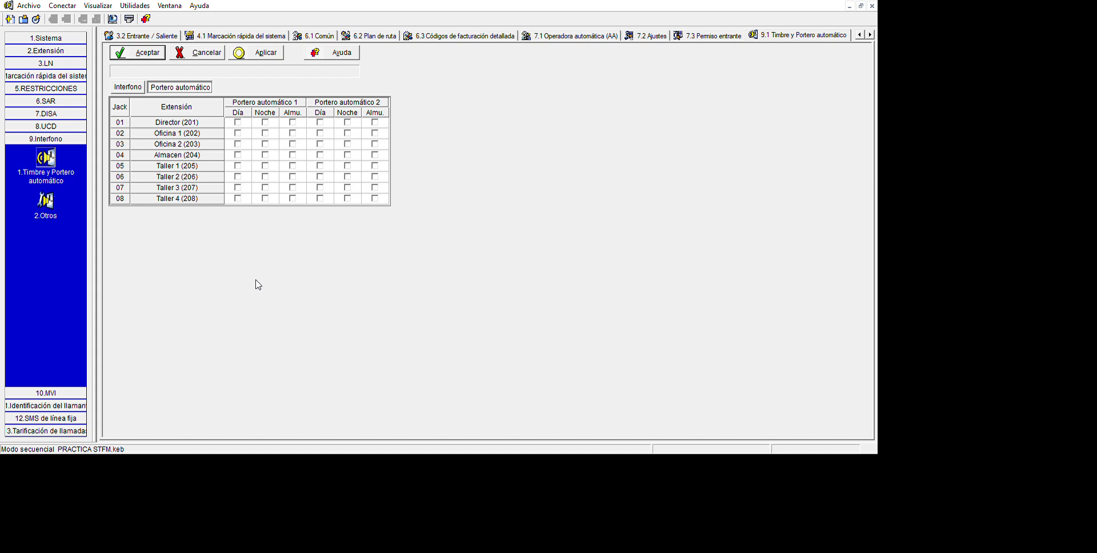
pyautogui.click(46, 200)
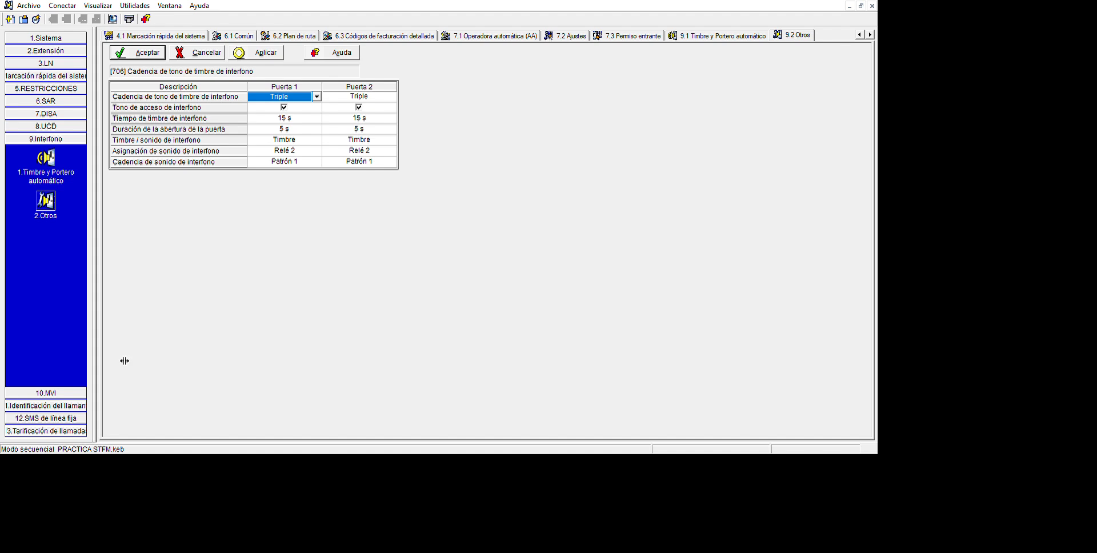
# - Review the MVI Principal settings and the caller identification settings for Principal, Identif. Llamante TR and Registro de llamadas
pyautogui.click(46, 393)
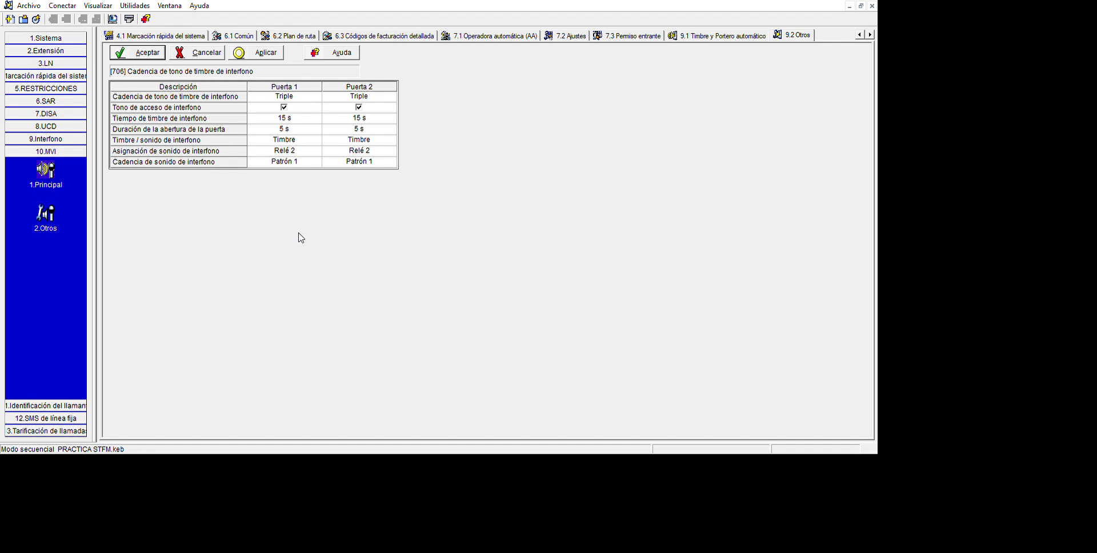
pyautogui.click(46, 170)
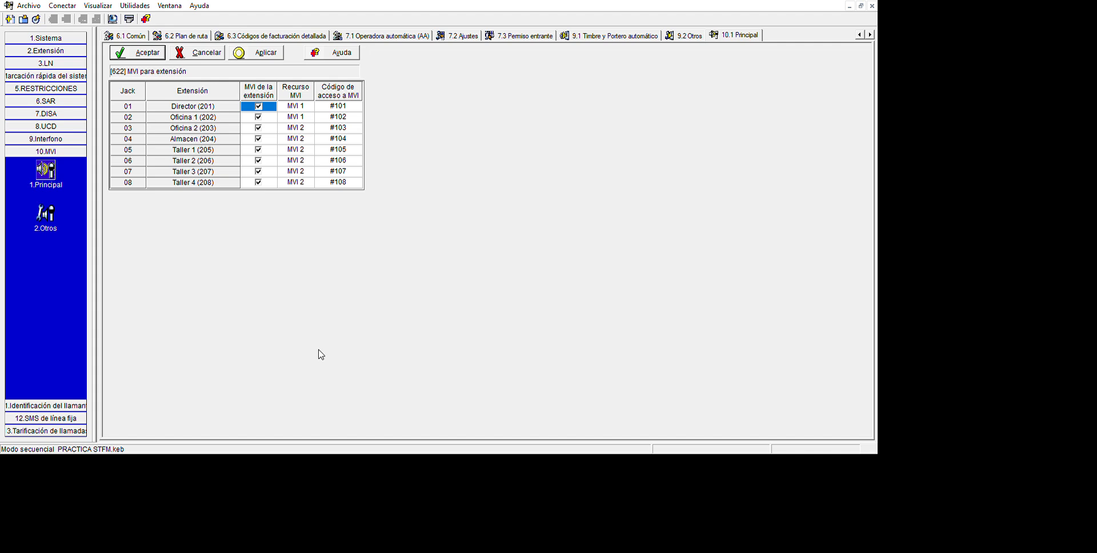
pyautogui.click(25, 497)
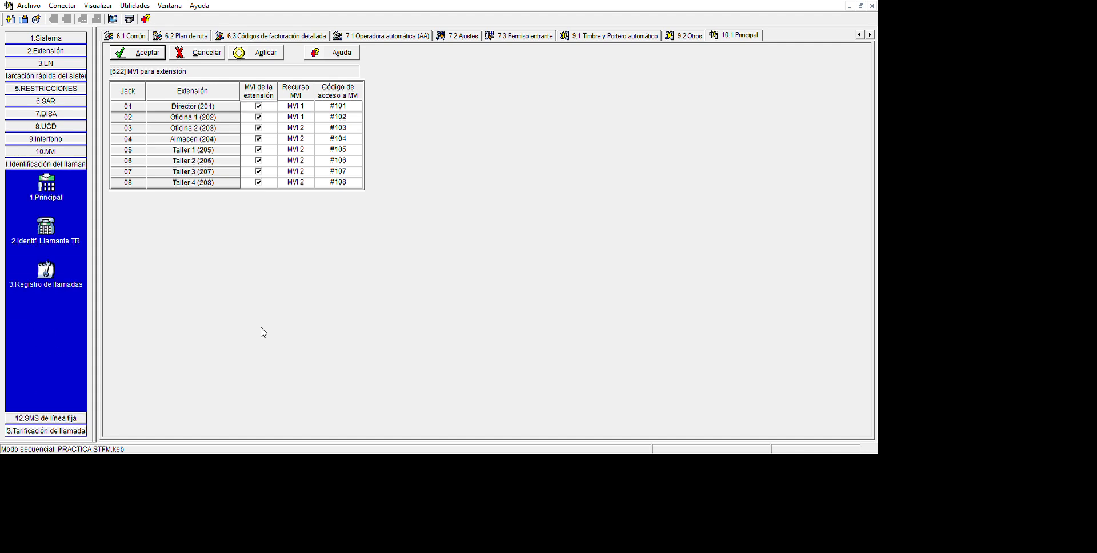
pyautogui.click(46, 183)
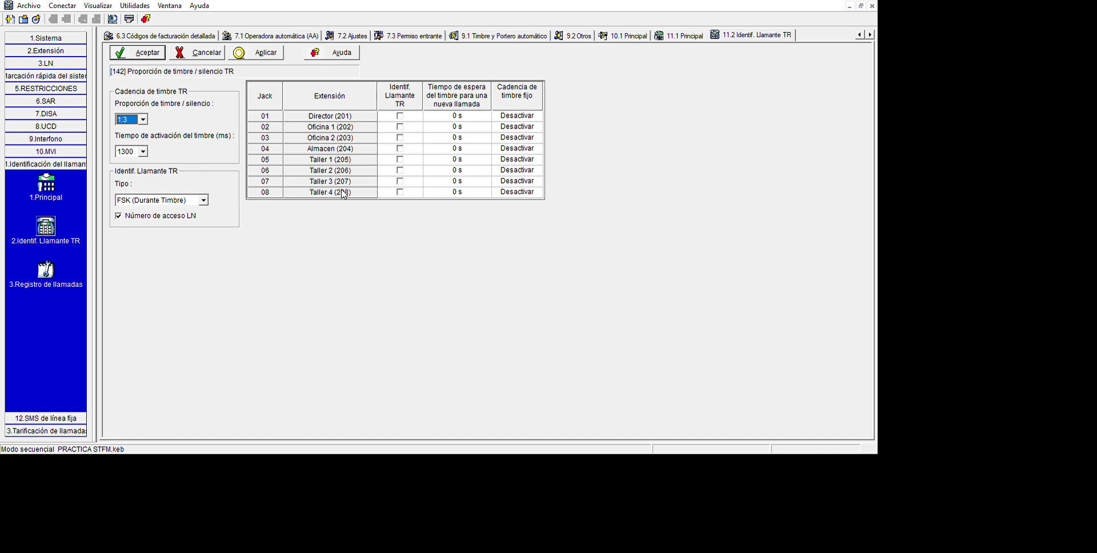
pyautogui.click(46, 270)
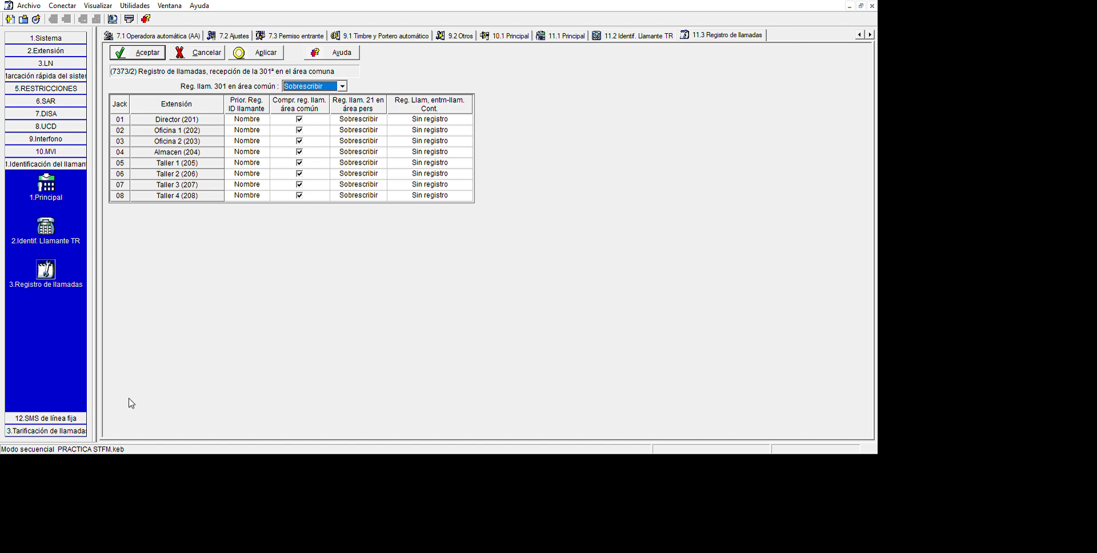
# - Review the SMS de línea fija settings and the call charging settings for Principal, Tabla de secuencias, Tabla de tarificación and Presupuesto y visualización
pyautogui.click(33, 418)
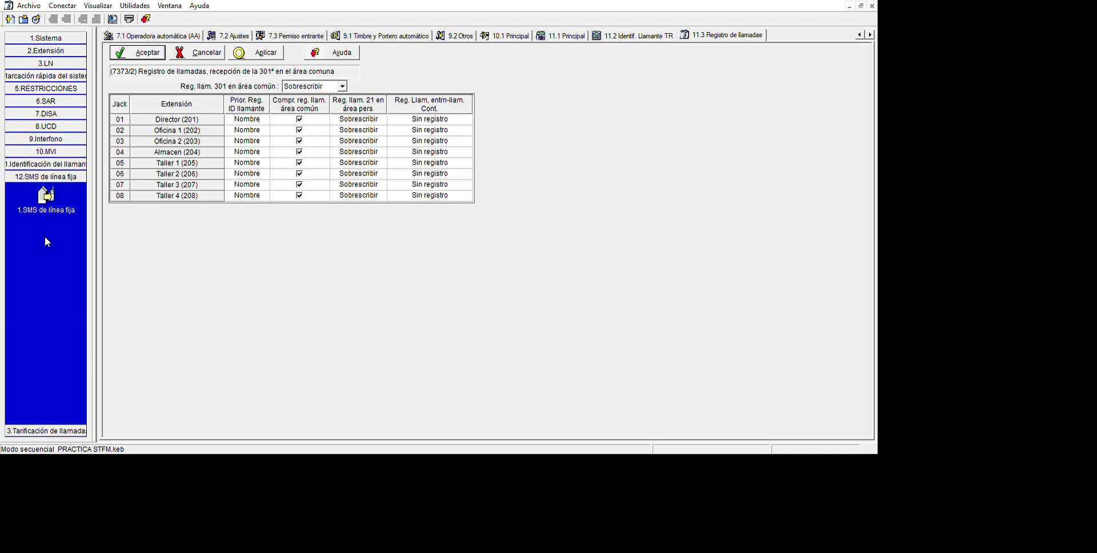
pyautogui.click(49, 240)
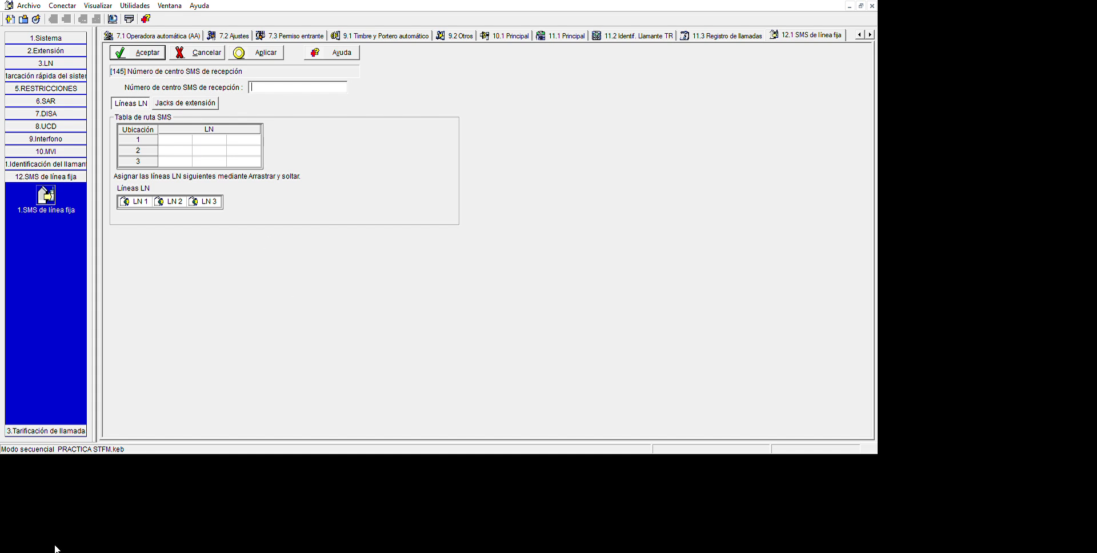
pyautogui.click(36, 526)
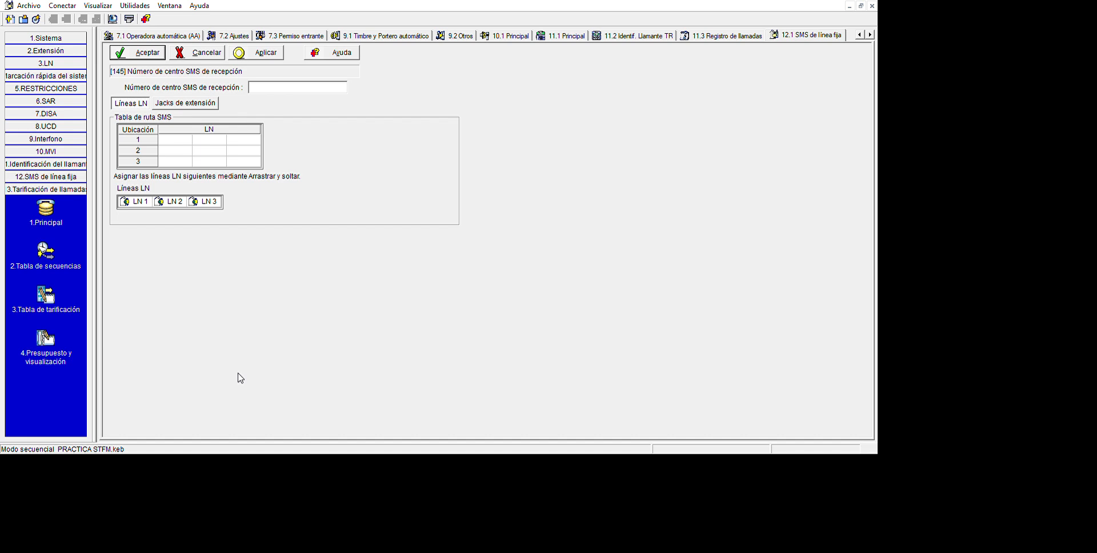
pyautogui.click(50, 254)
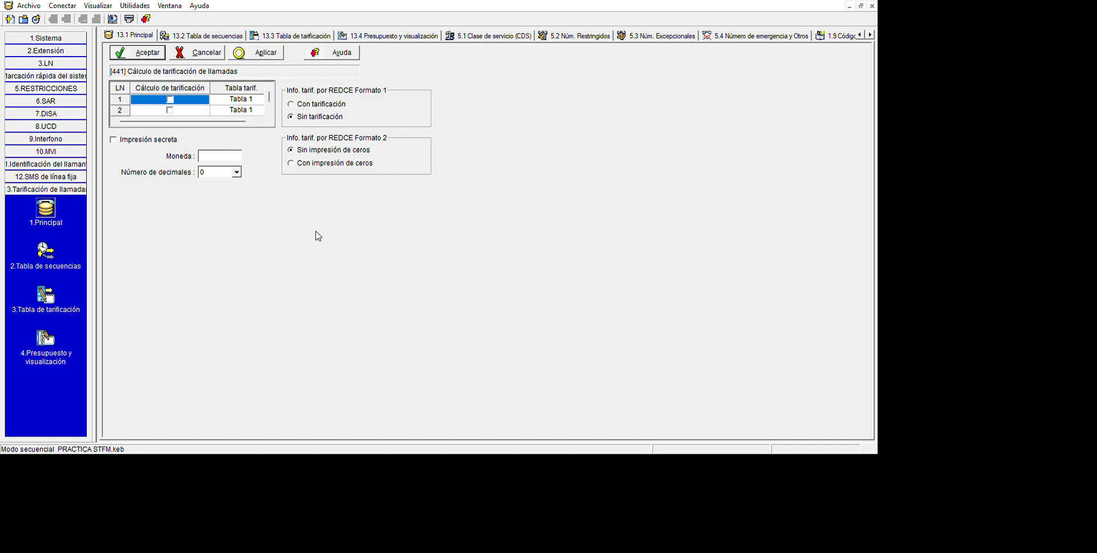
pyautogui.click(45, 251)
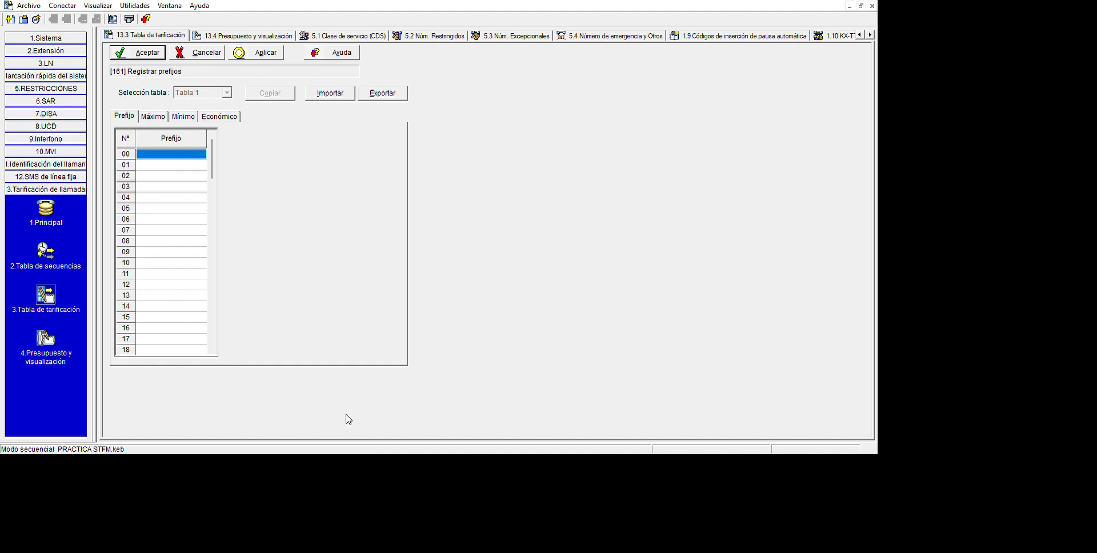
pyautogui.click(46, 337)
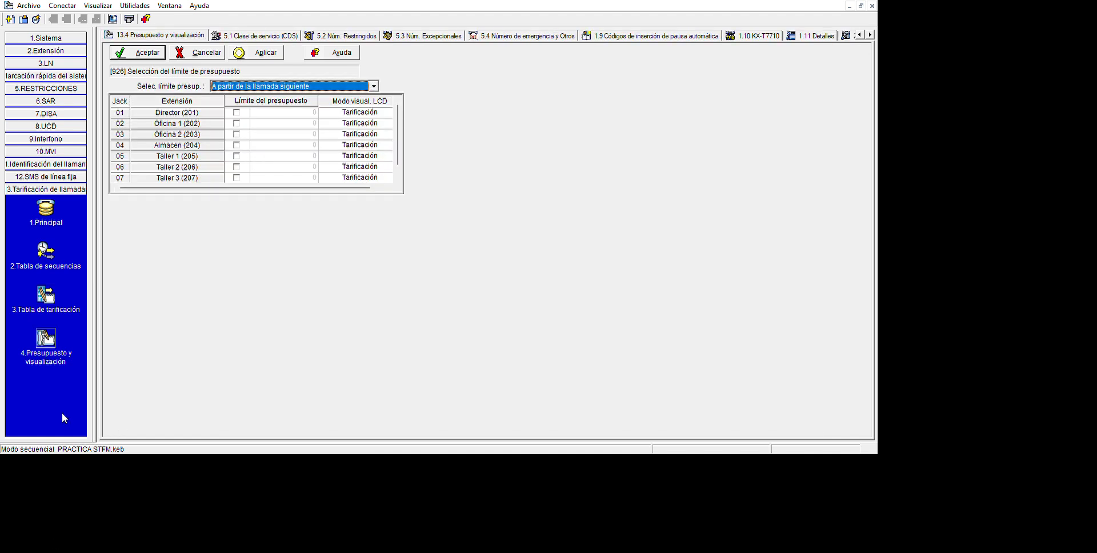